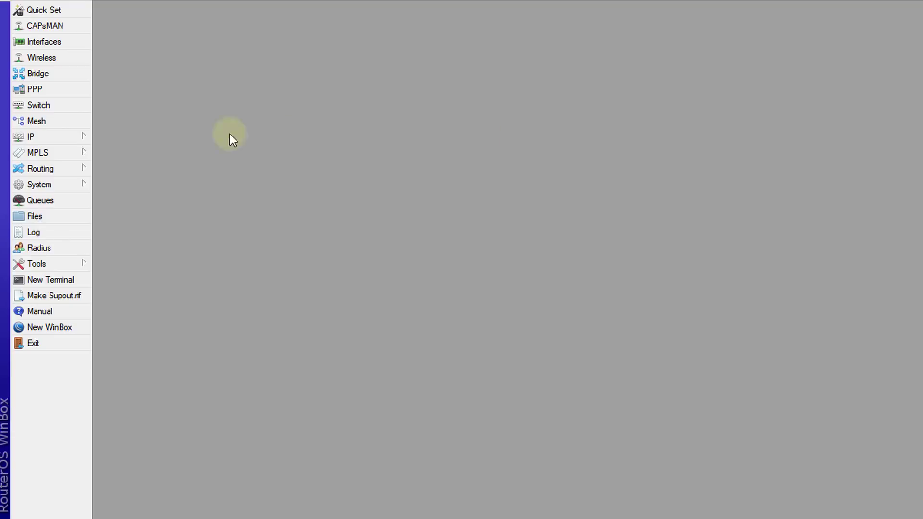
# Open Tools > Netwatch and add a new host, showing its host address and timing settings
pyautogui.click(57, 265)
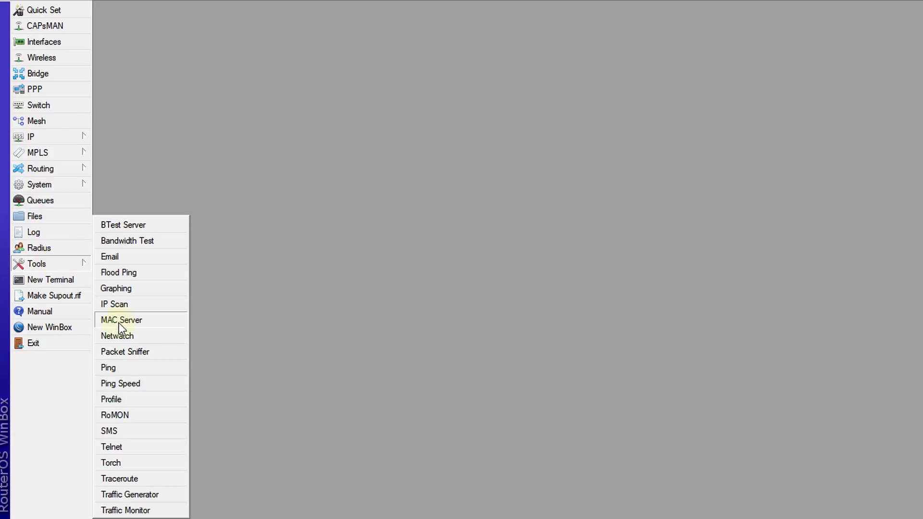
pyautogui.click(146, 339)
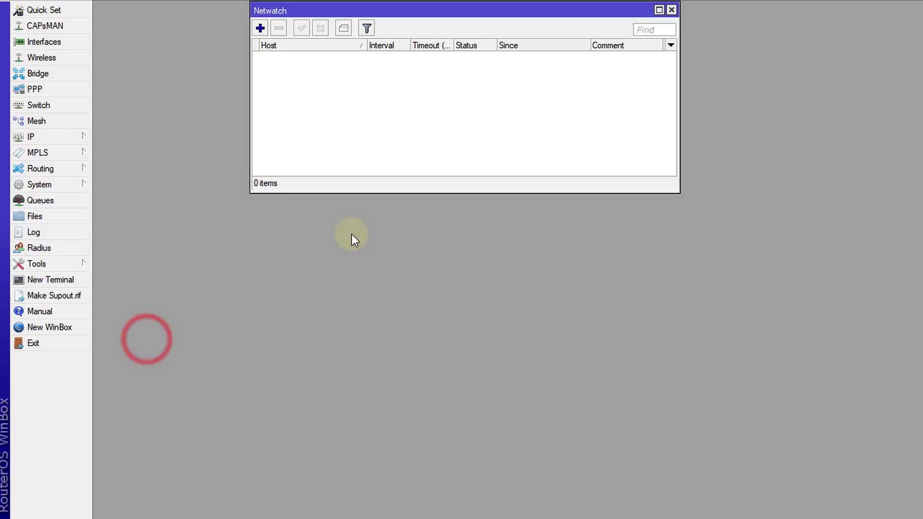
pyautogui.click(261, 29)
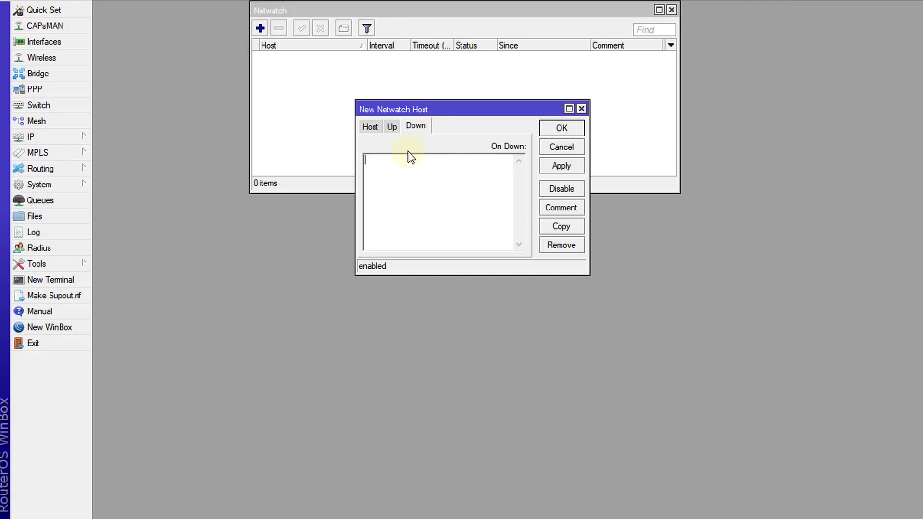
pyautogui.click(371, 128)
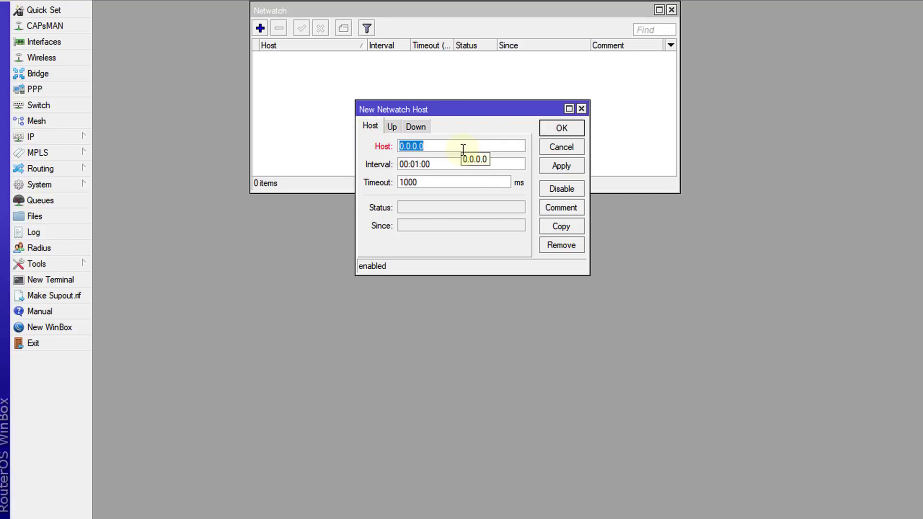
# Enter host 8.8.8.8 and change the check interval from 00:01:00 to 00:00:10
pyautogui.write('8.8.8.8')
pyautogui.click(415, 164)
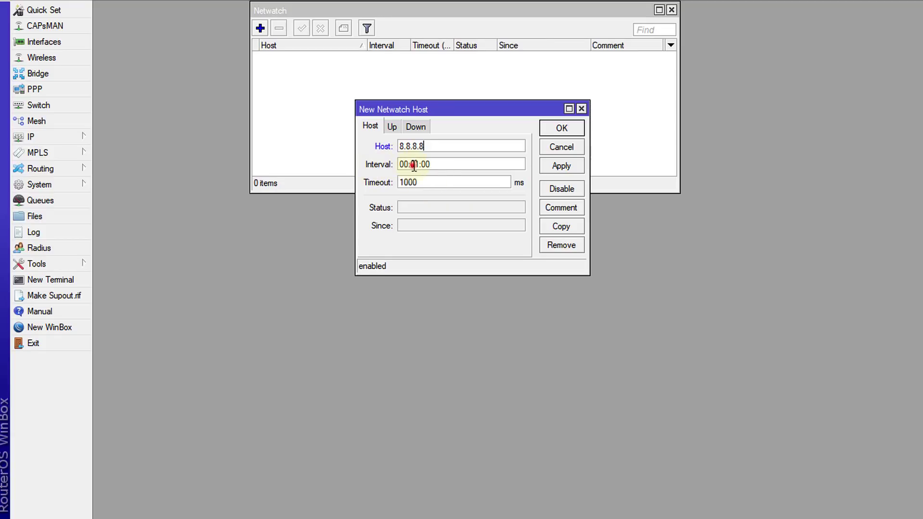
pyautogui.press('BackSpace')
pyautogui.write('0:')
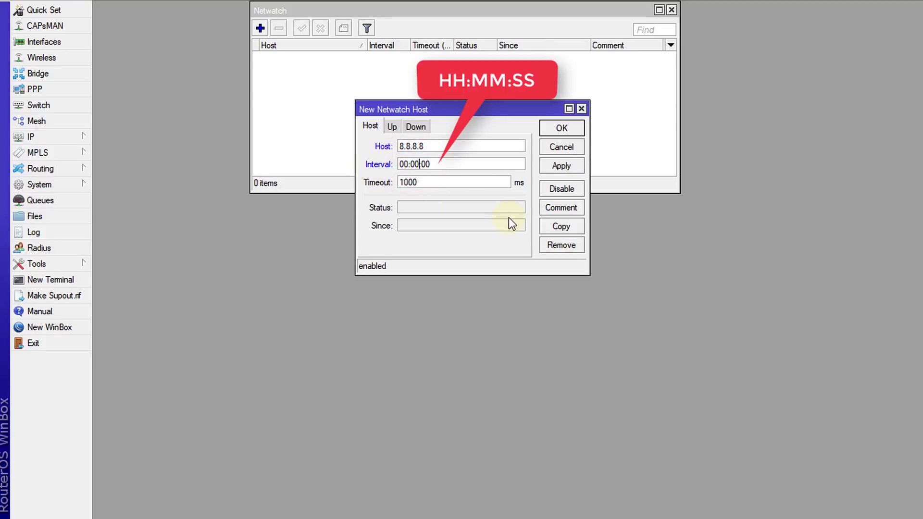
pyautogui.press('Delete')
pyautogui.write('1')
pyautogui.doubleClick(447, 145)
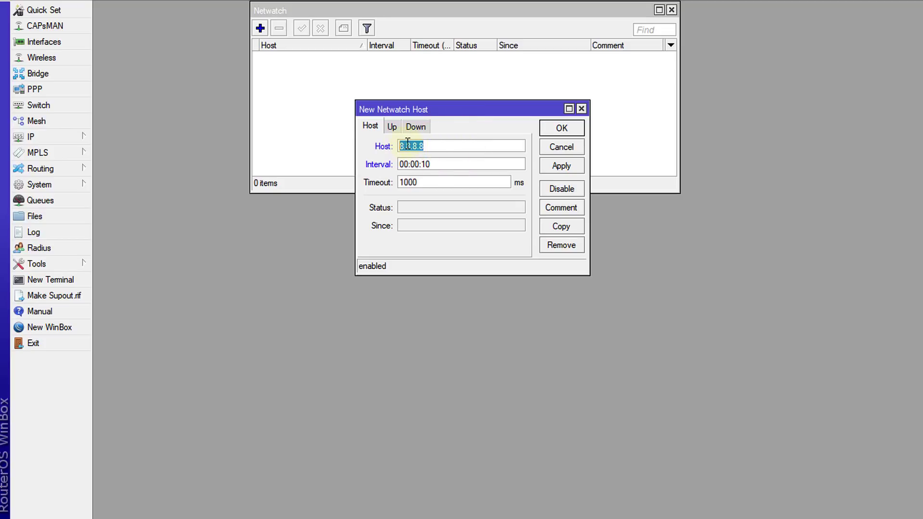
pyautogui.click(449, 144)
# Paste an On Up script that logs 'WAN Link is up' and e-mails an alert with router name and time
pyautogui.click(392, 127)
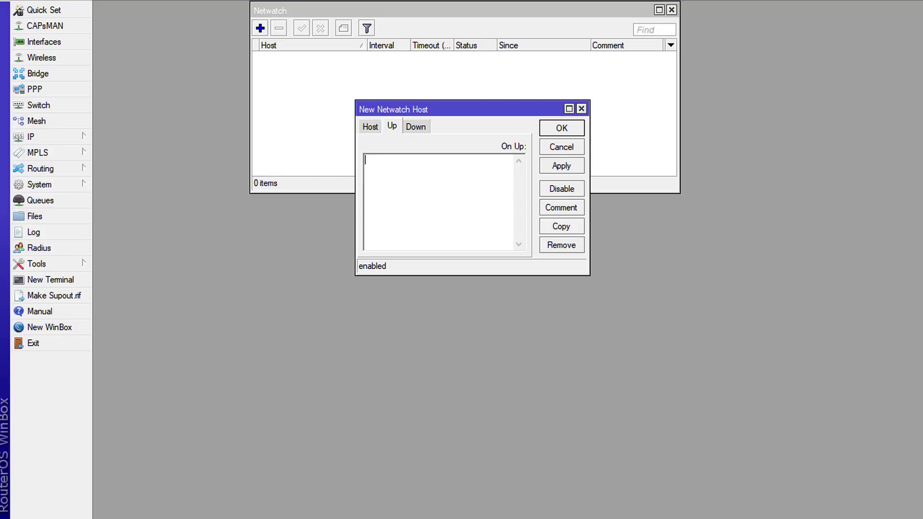
pyautogui.click(456, 214)
pyautogui.hotkey('ctrl', 'v')
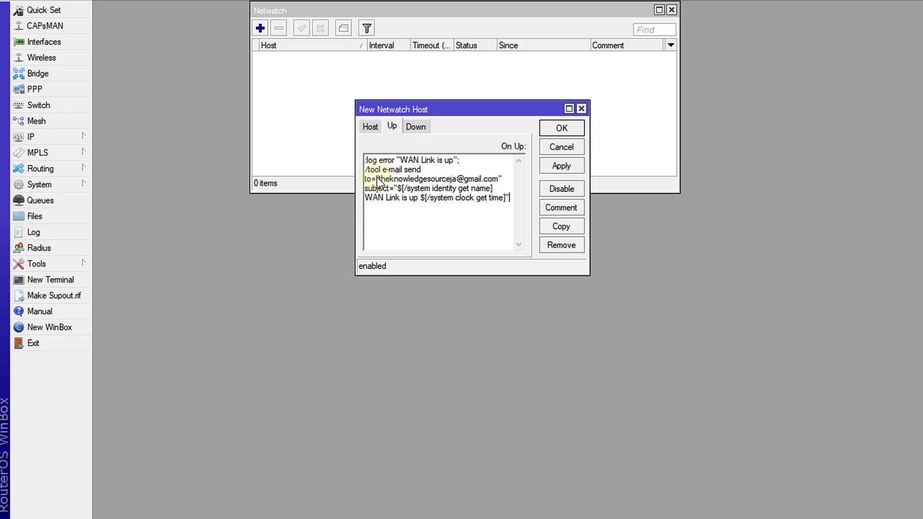
pyautogui.moveTo(379, 180); pyautogui.dragTo(495, 183)
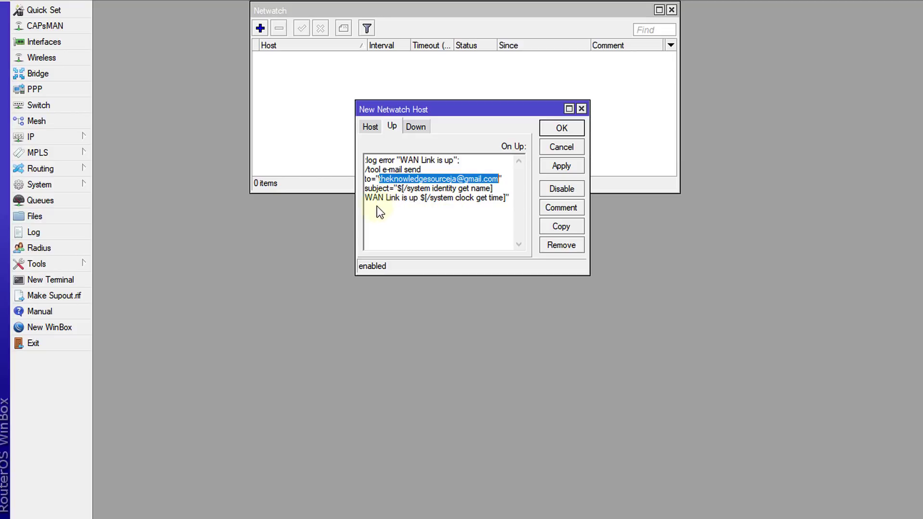
pyautogui.click(416, 127)
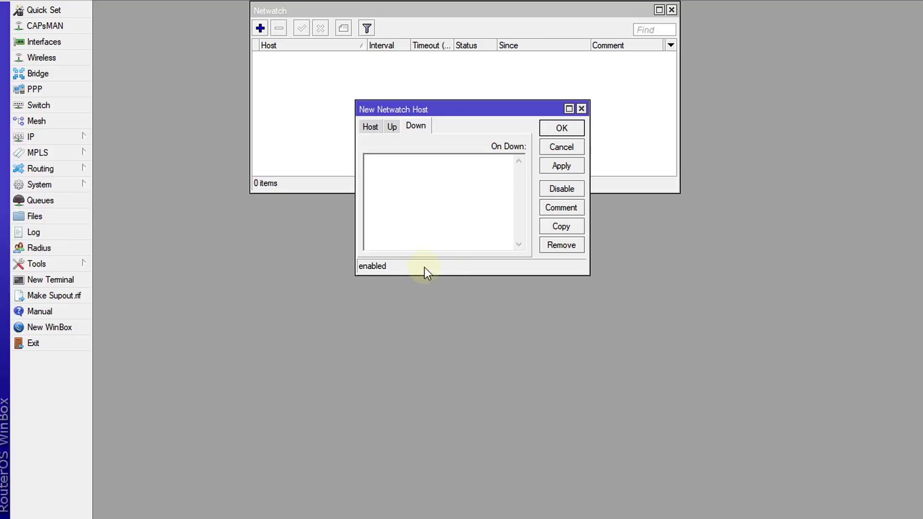
# Paste the On Down script :log error "WAN Link is down" and recheck the Up script's e-mail lines
pyautogui.write(':log error "WAN Link is down";')
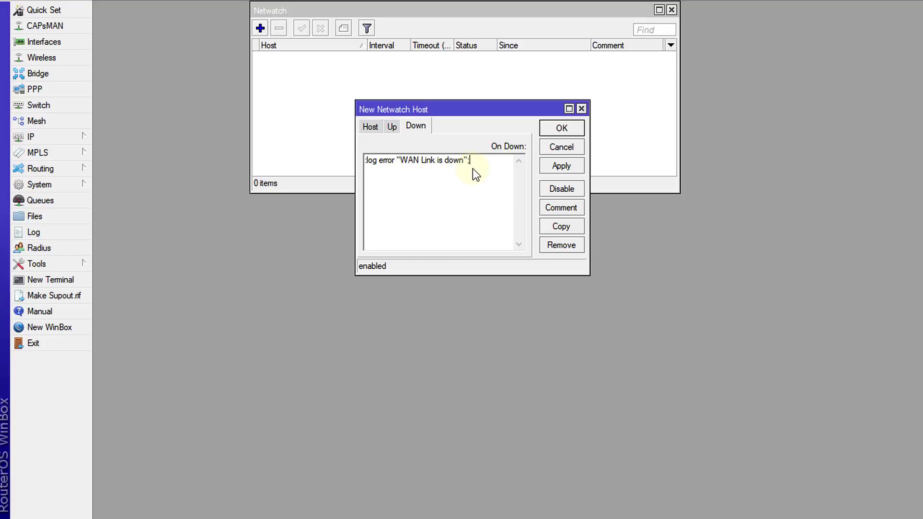
pyautogui.click(393, 126)
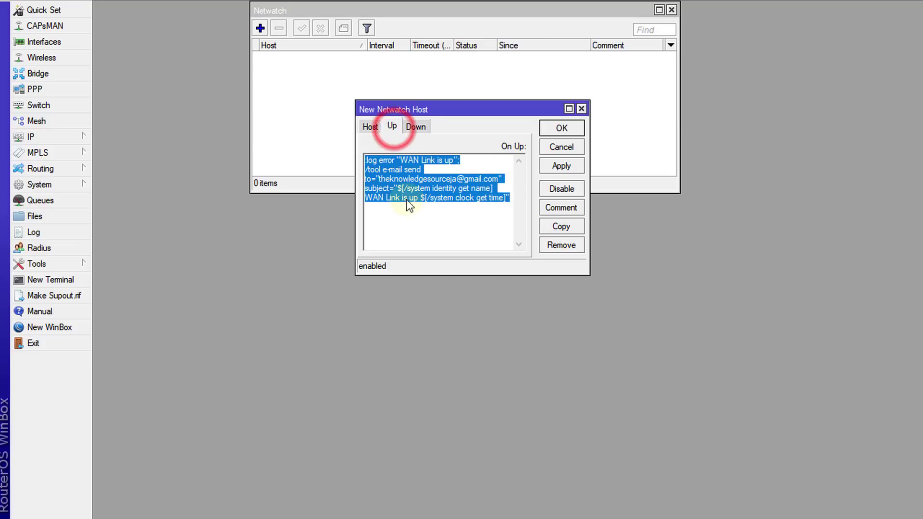
pyautogui.moveTo(365, 171); pyautogui.dragTo(508, 207)
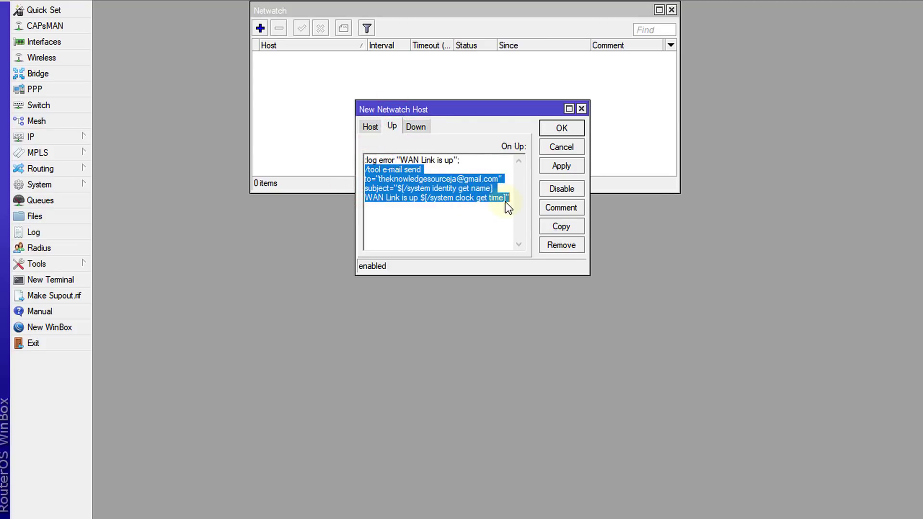
pyautogui.click(416, 127)
pyautogui.click(429, 188)
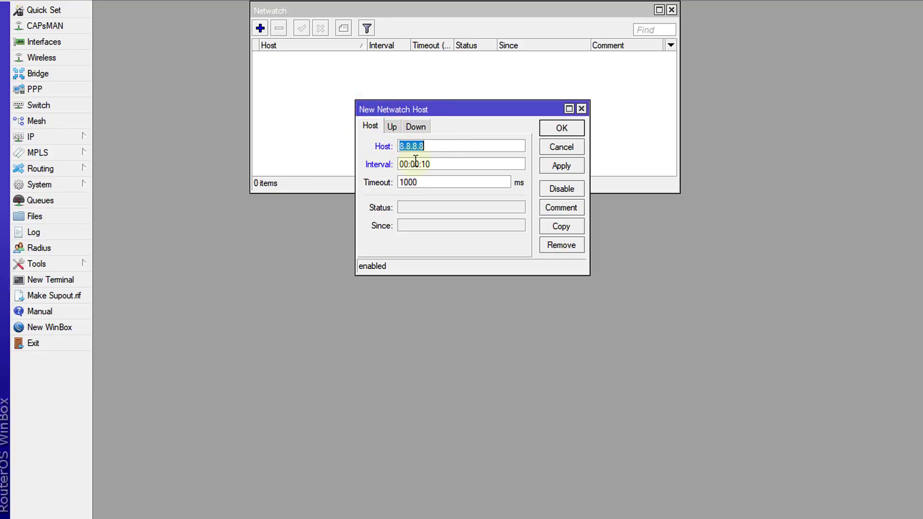
pyautogui.click(414, 127)
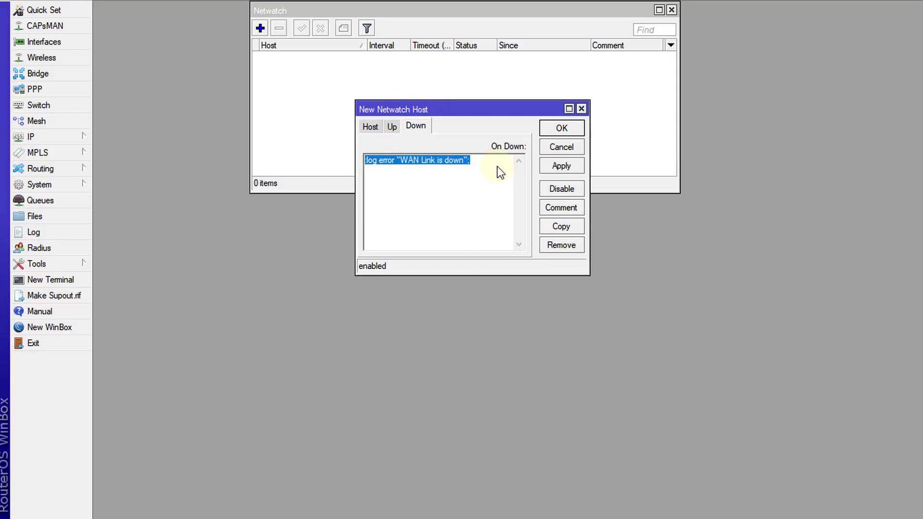
# Save the 8.8.8.8 Netwatch host and open the system Log
pyautogui.click(544, 129)
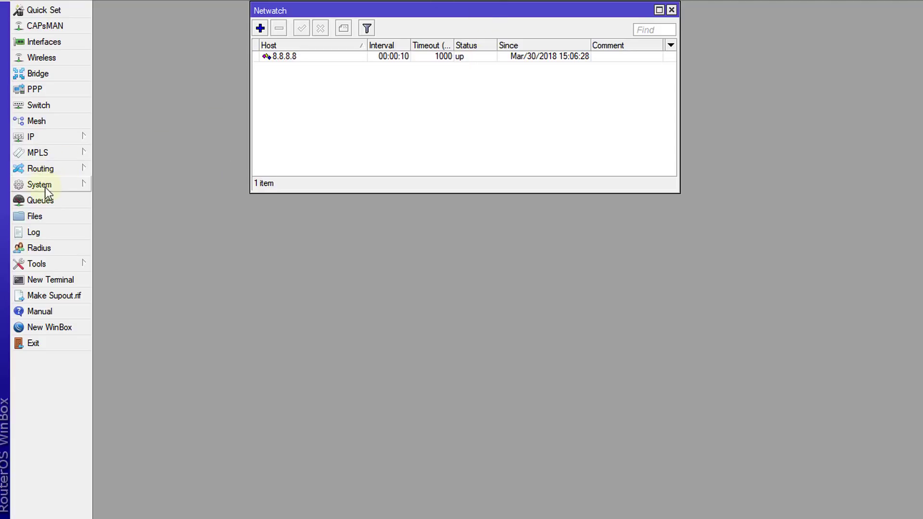
pyautogui.click(34, 233)
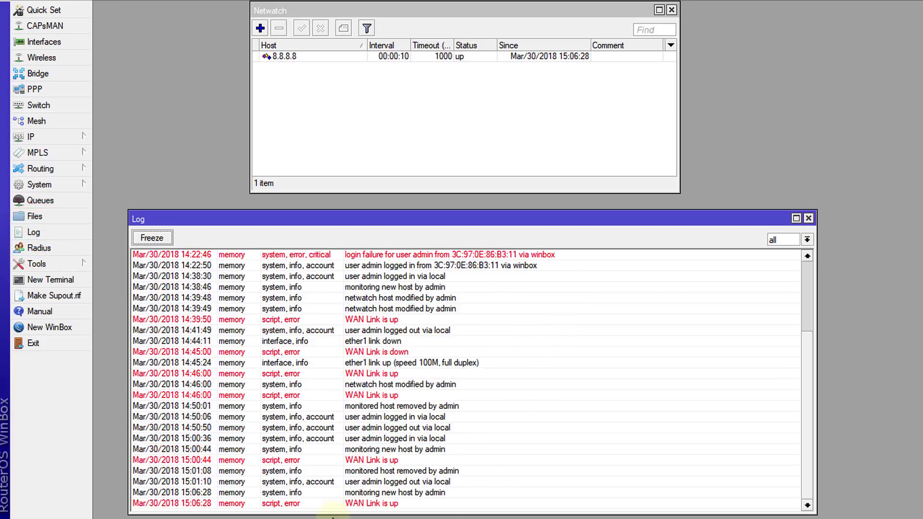
# Arrange the Log and Netwatch windows to show the latest 'WAN Link is up' entries
pyautogui.moveTo(437, 222); pyautogui.dragTo(459, 126)
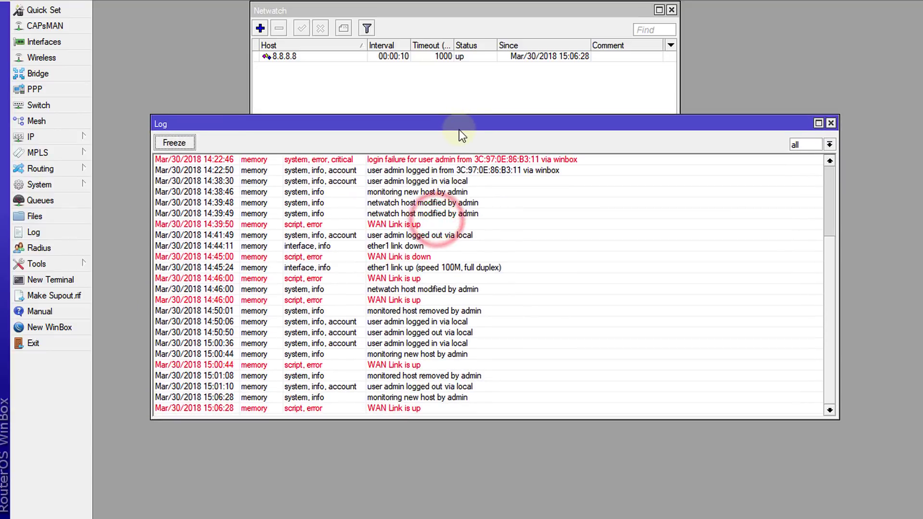
pyautogui.click(213, 408)
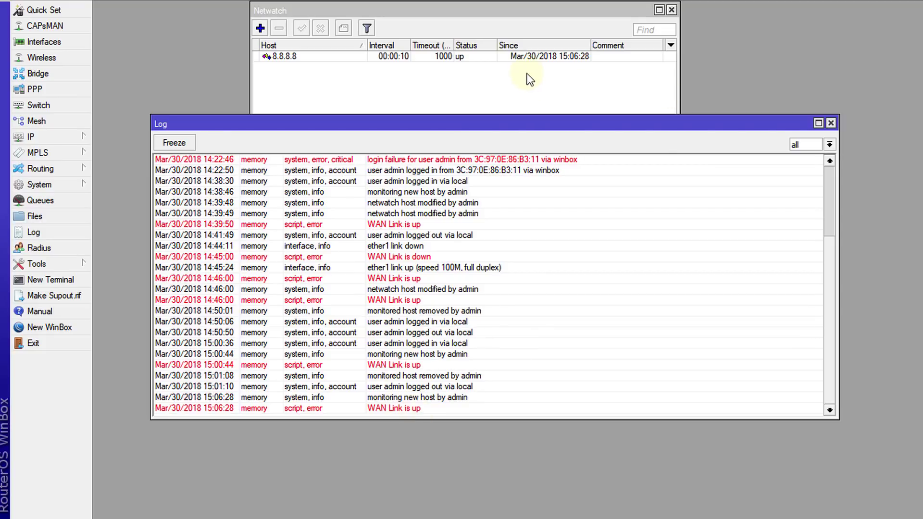
pyautogui.moveTo(506, 131); pyautogui.dragTo(497, 226)
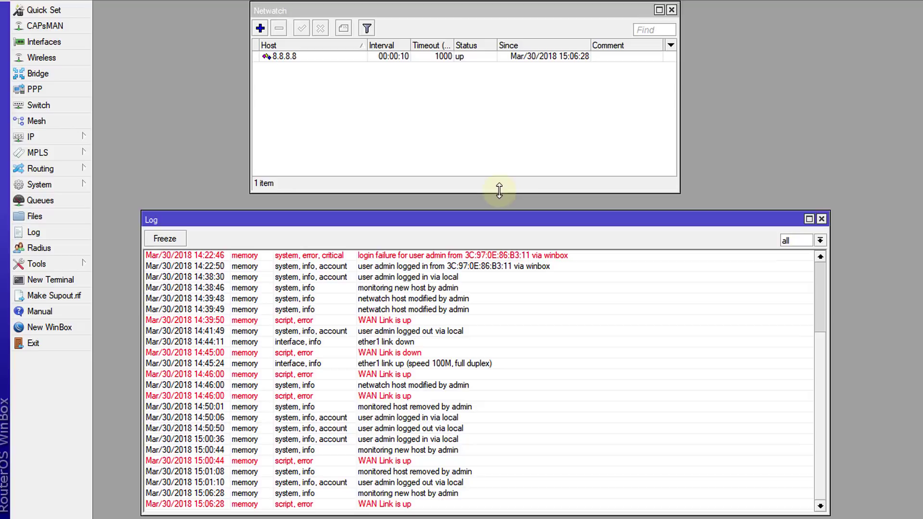
pyautogui.moveTo(498, 194); pyautogui.dragTo(506, 129)
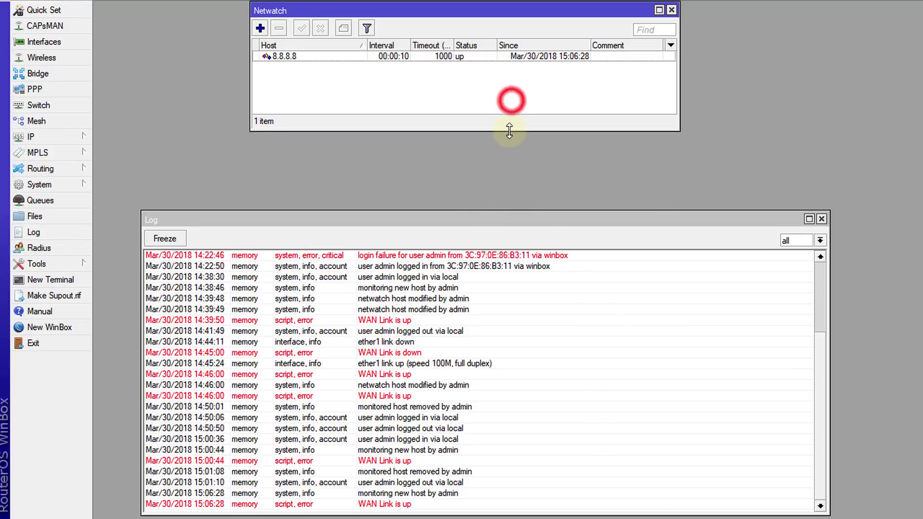
pyautogui.moveTo(477, 212); pyautogui.dragTo(515, 156)
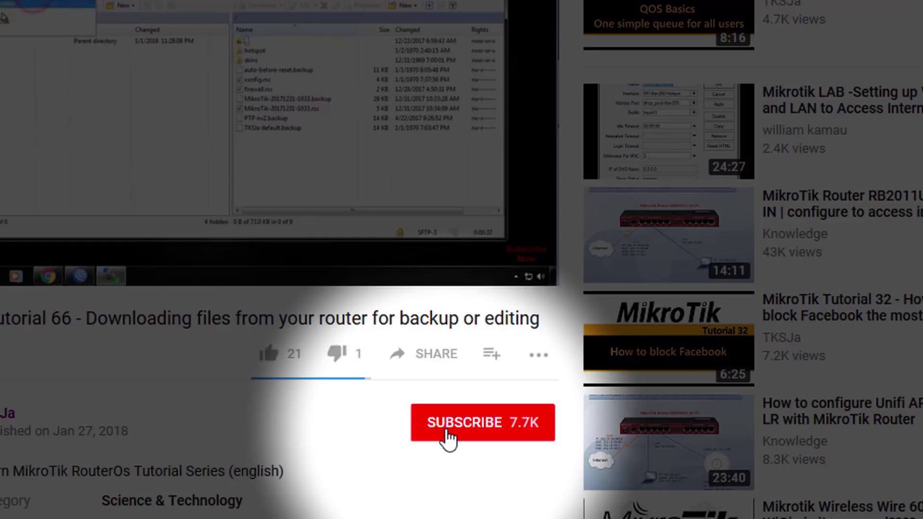
# Subscribe to the YouTube channel and turn on notifications for all new videos
pyautogui.click(445, 427)
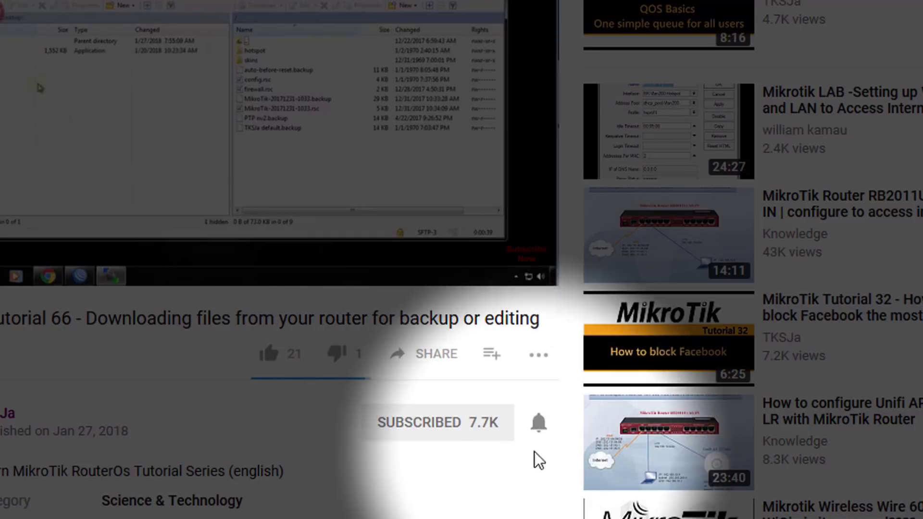
pyautogui.click(538, 426)
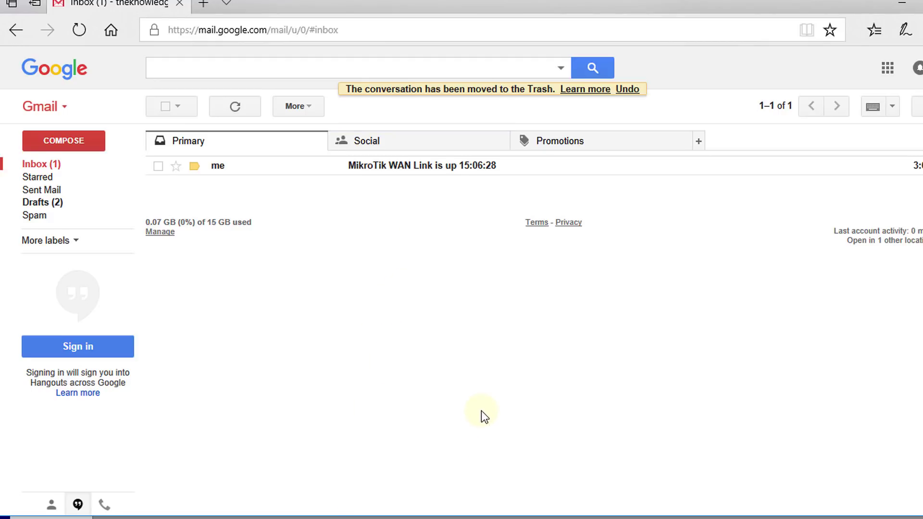
# Read the 'MikroTik WAN Link is up 15:08:10' alert e-mail in Gmail and return to the inbox
pyautogui.click(671, 514)
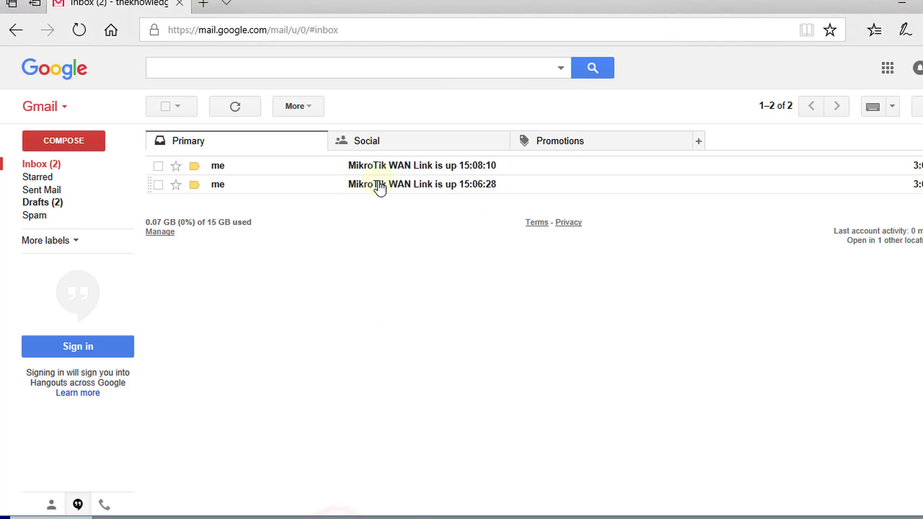
pyautogui.click(445, 171)
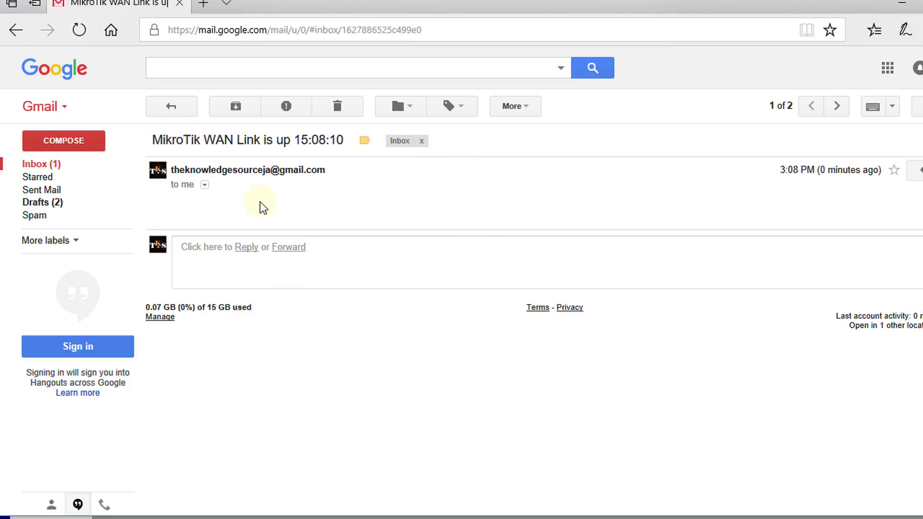
pyautogui.click(183, 108)
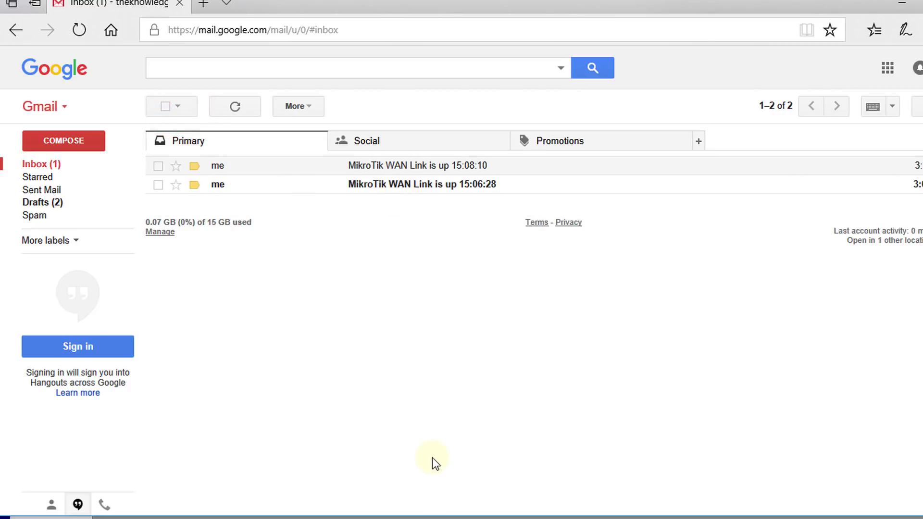
# Switch back to WinBox to view the log's 15:07:51 down and 15:08:10 up entries
pyautogui.click(688, 516)
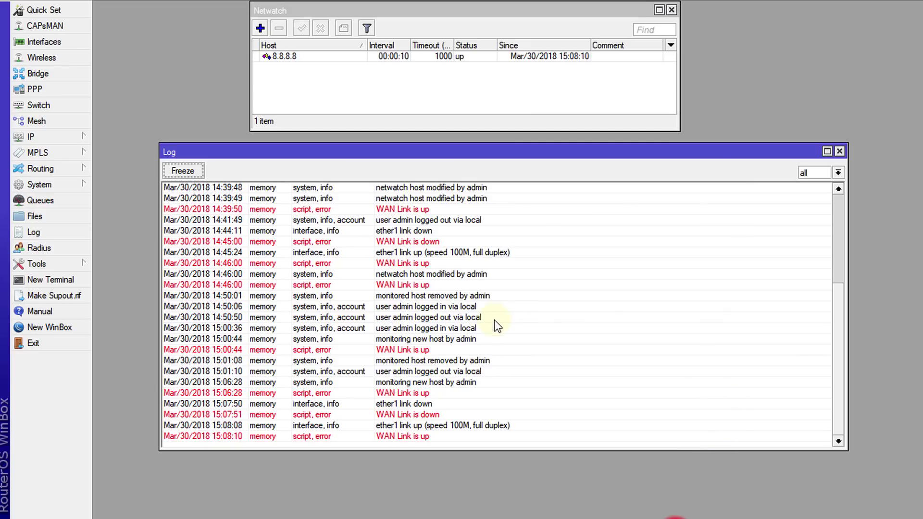